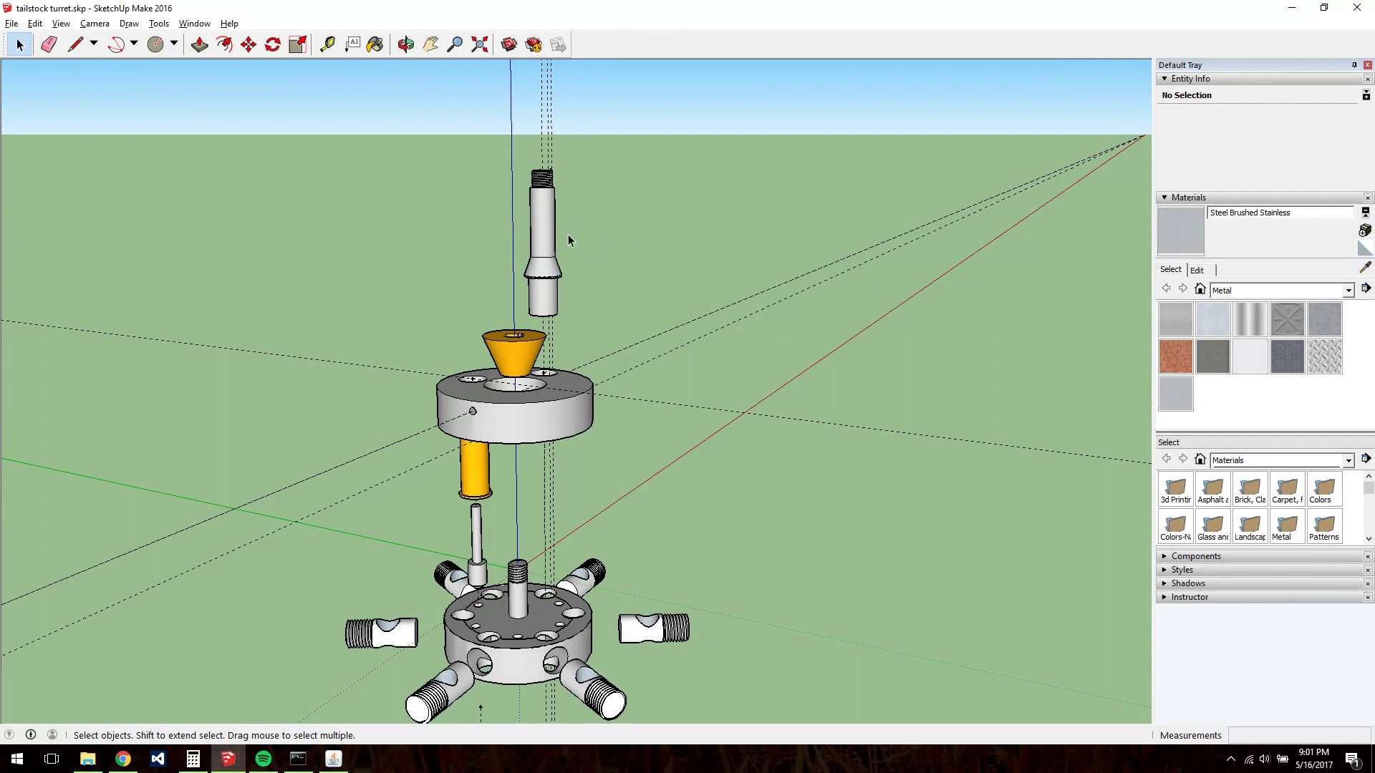
left_click(552, 229)
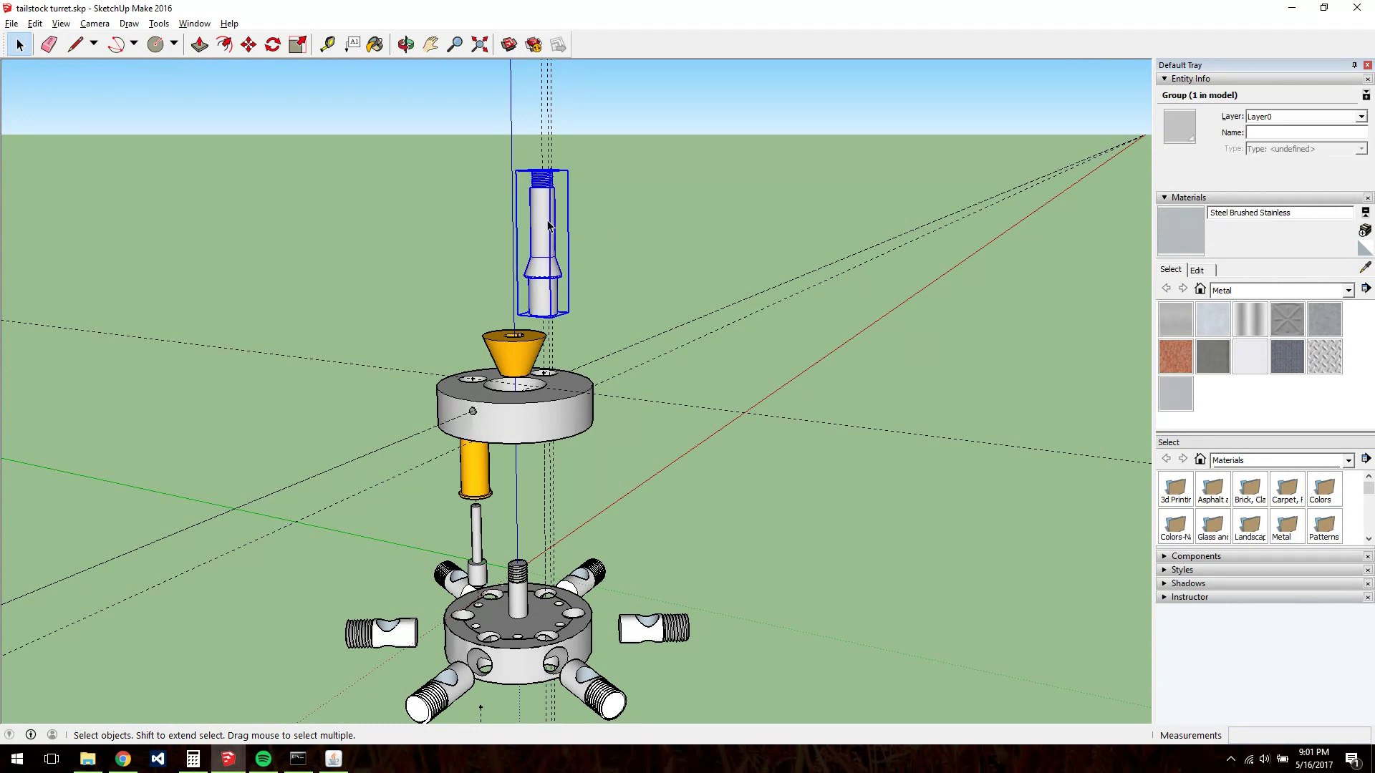
right_click(544, 220)
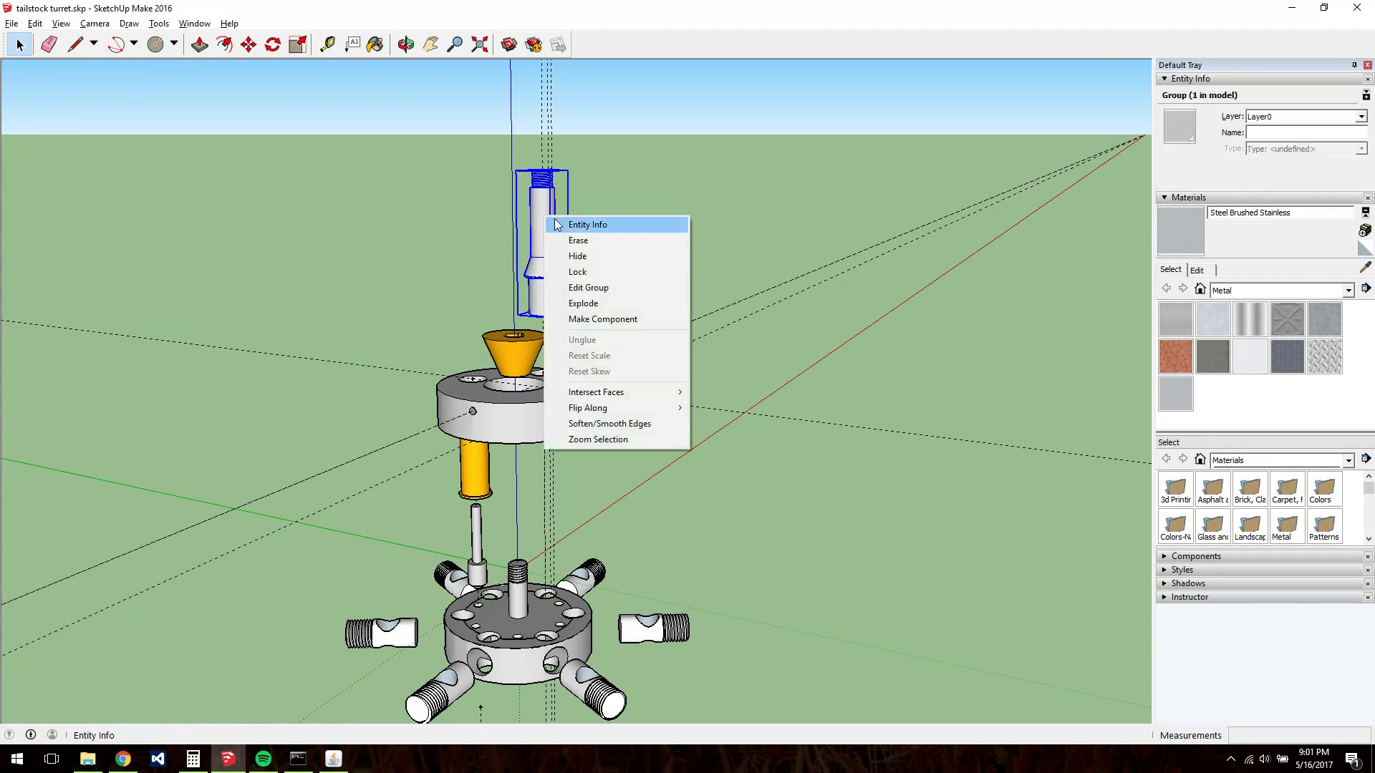
left_click(594, 287)
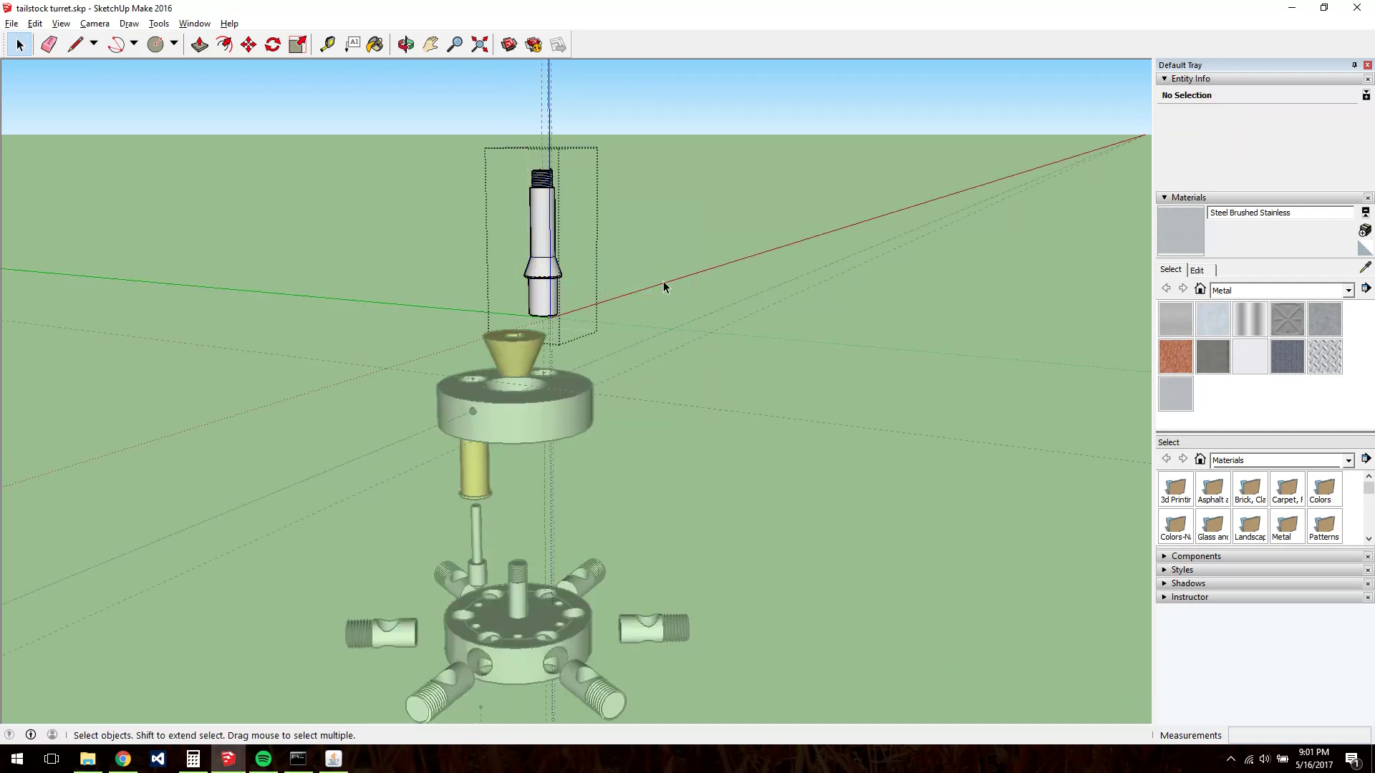
left_click(557, 260)
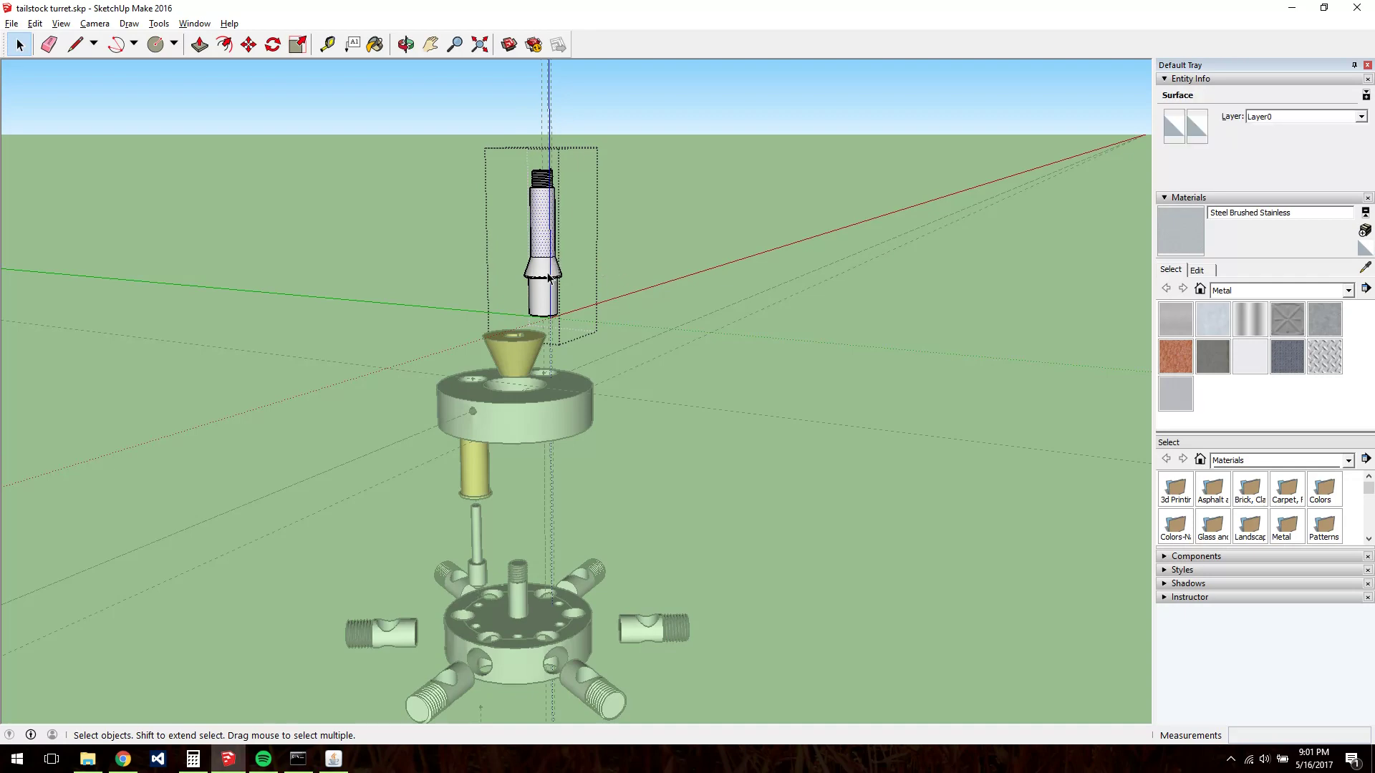
scroll(561, 263, "up", 4)
scroll(458, 474, "down", 5)
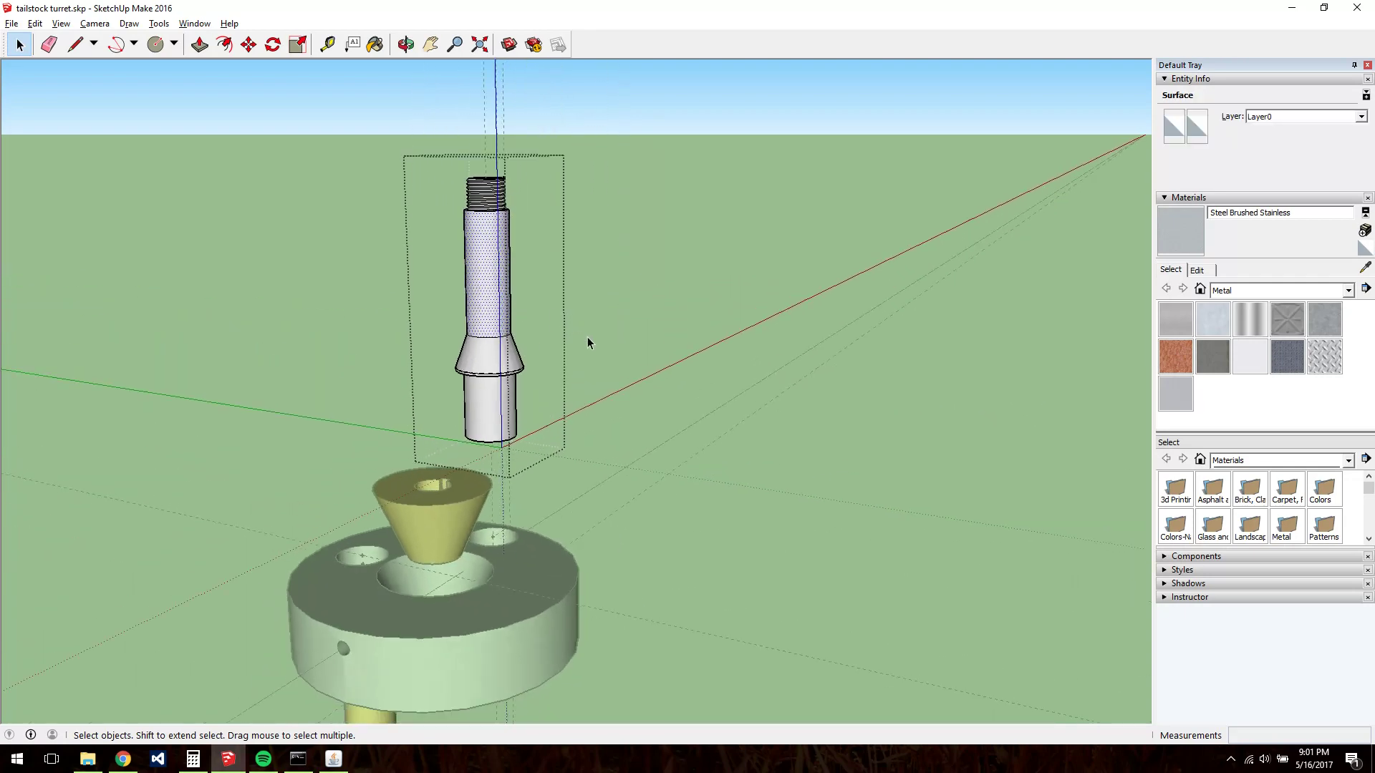
middle_click_drag(589, 344, 838, 322)
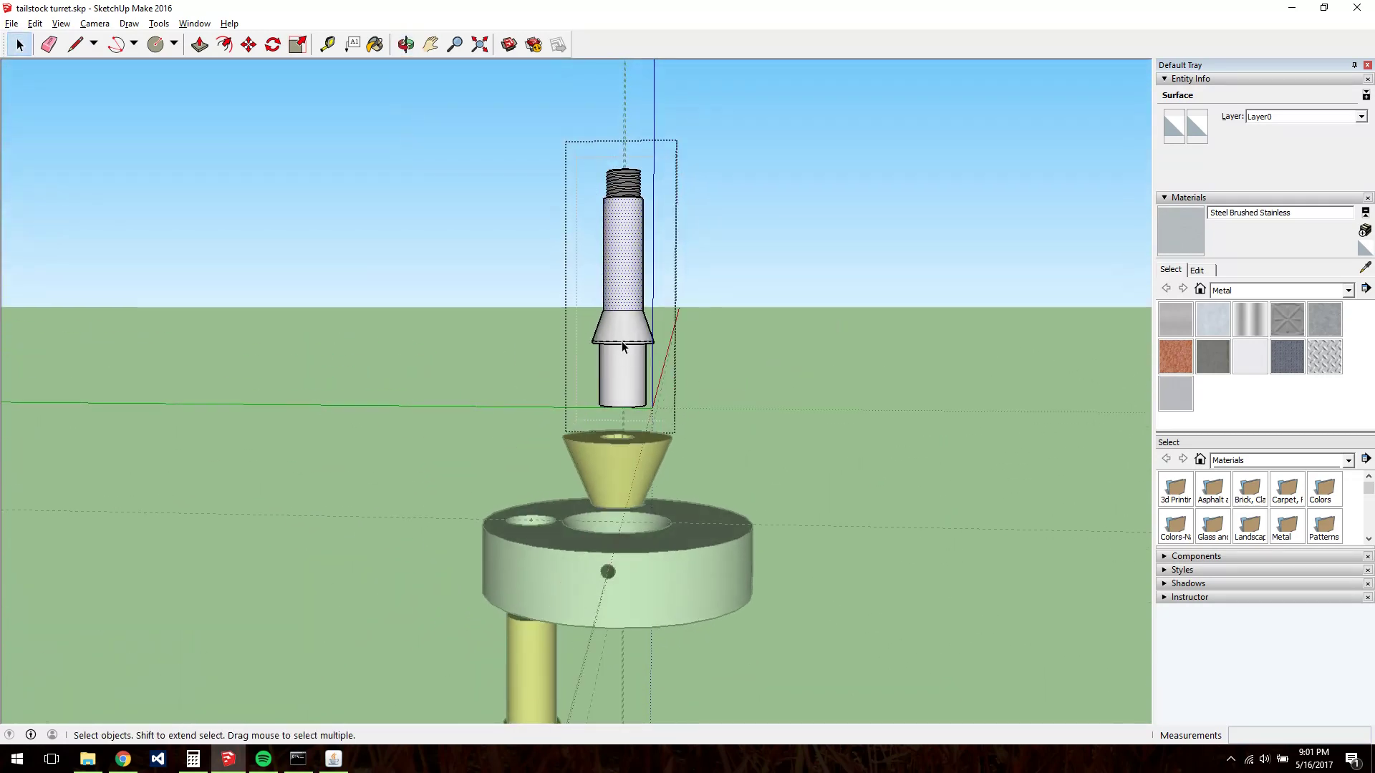
middle_click_drag(734, 410, 640, 454)
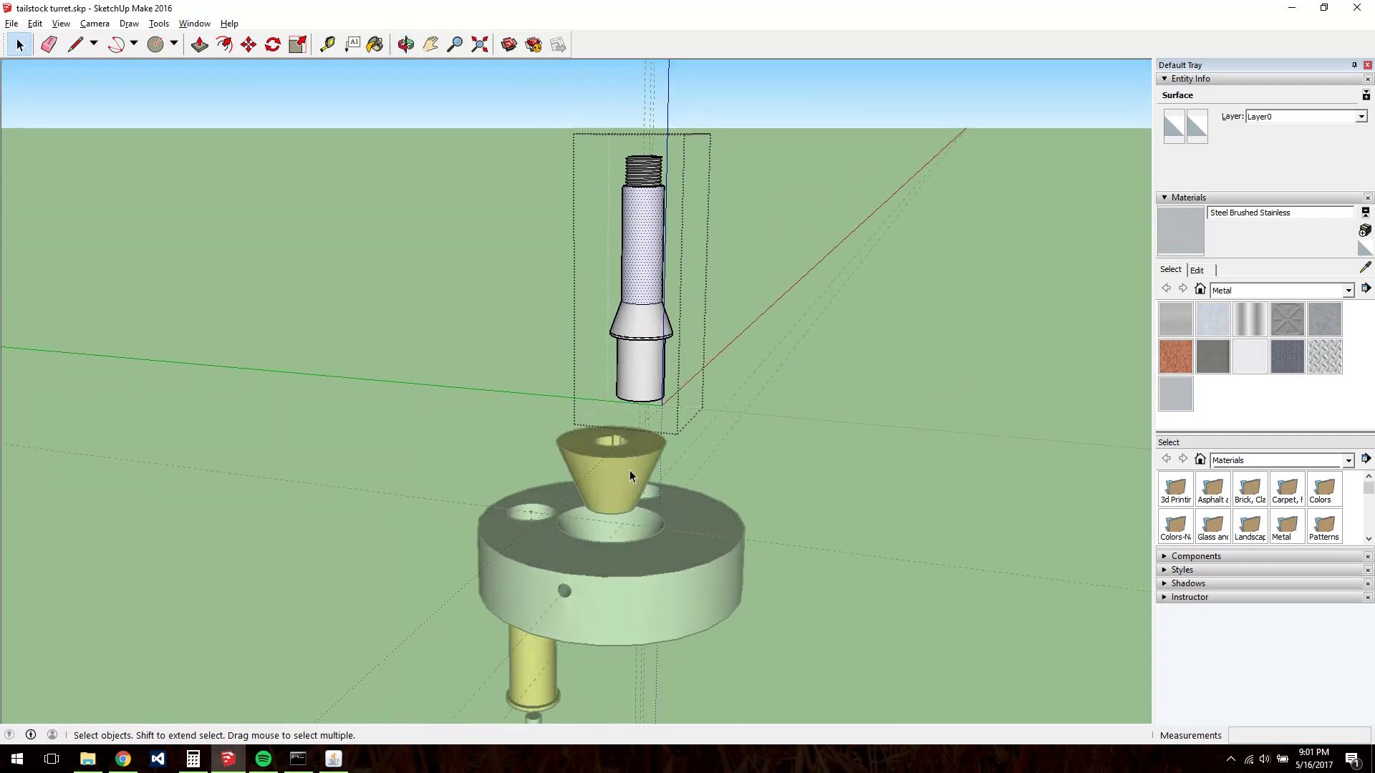
scroll(655, 186, "down", 3)
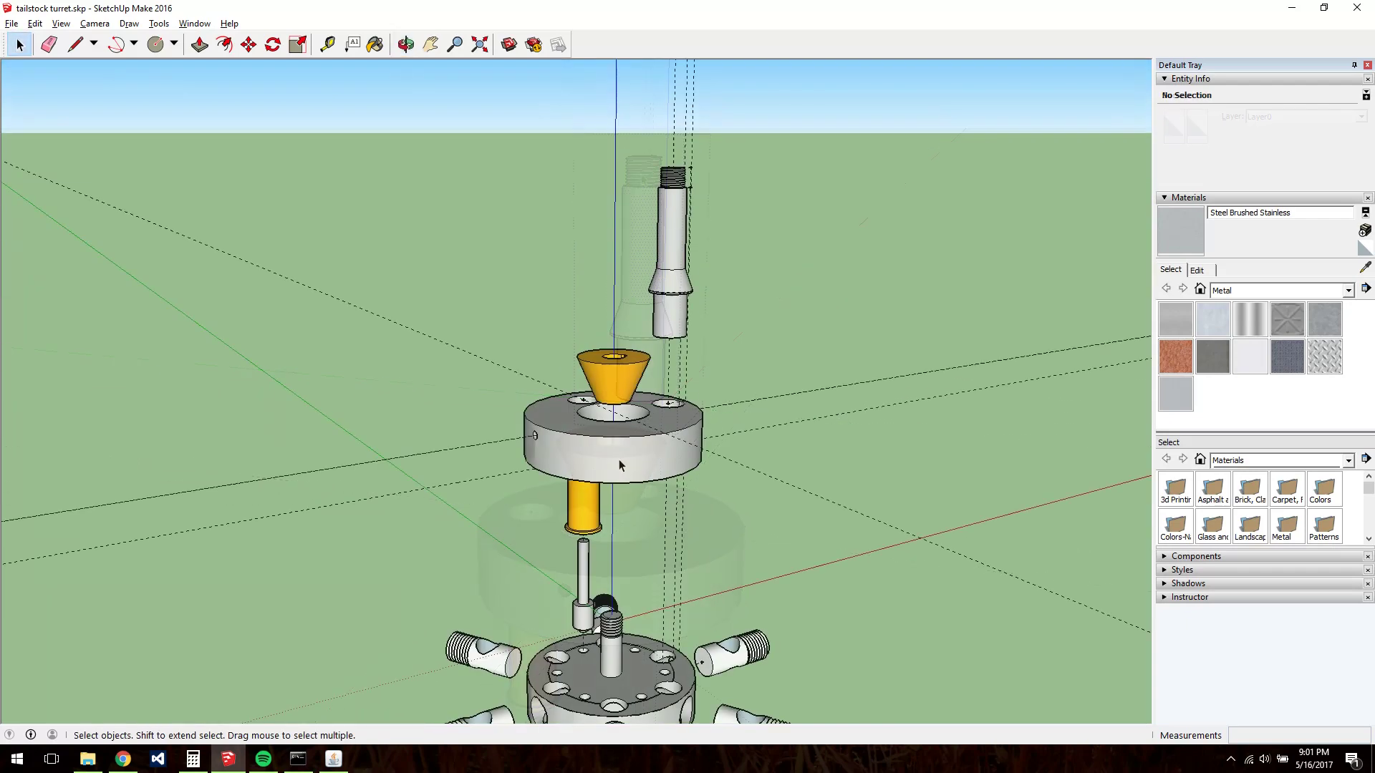
left_click(623, 461)
scroll(677, 480, "up", 4)
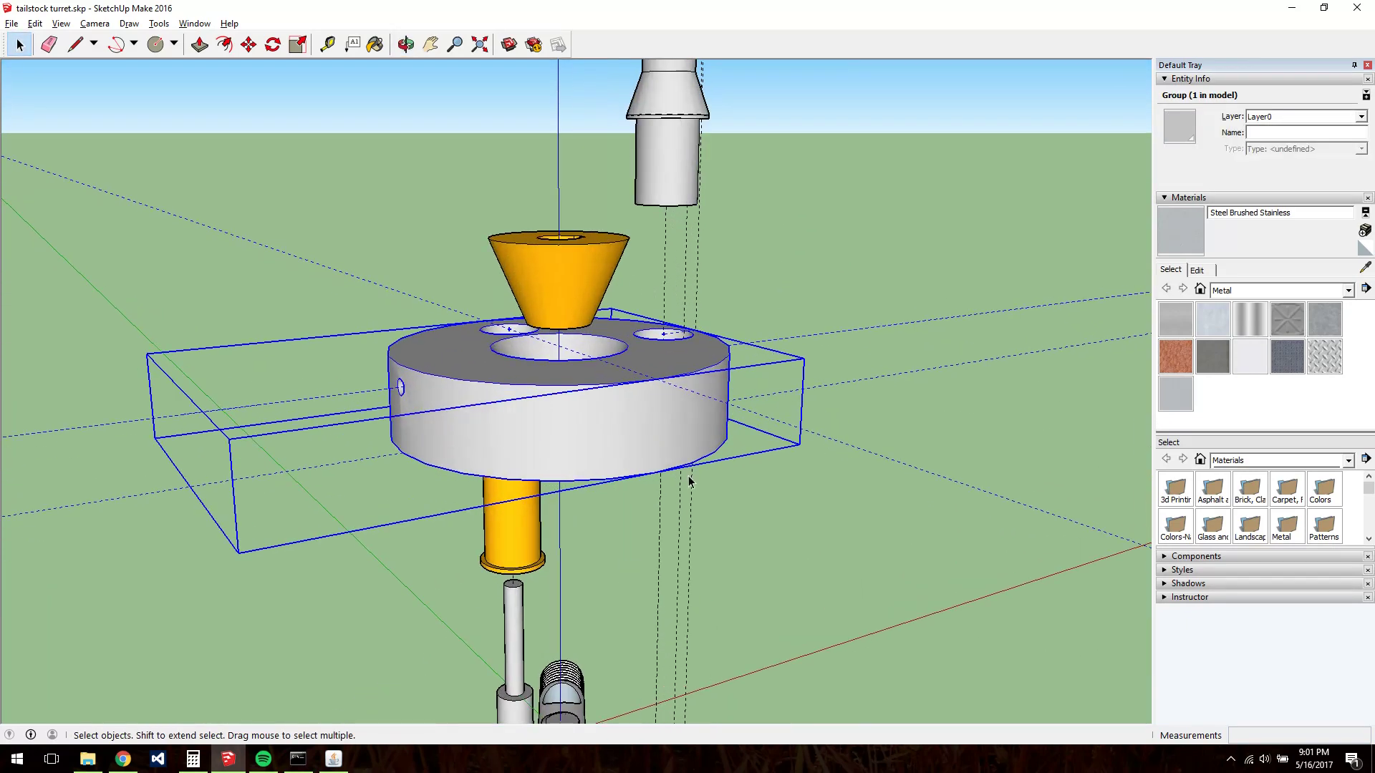
middle_click_drag(677, 435, 399, 451)
middle_click_drag(539, 454, 767, 485)
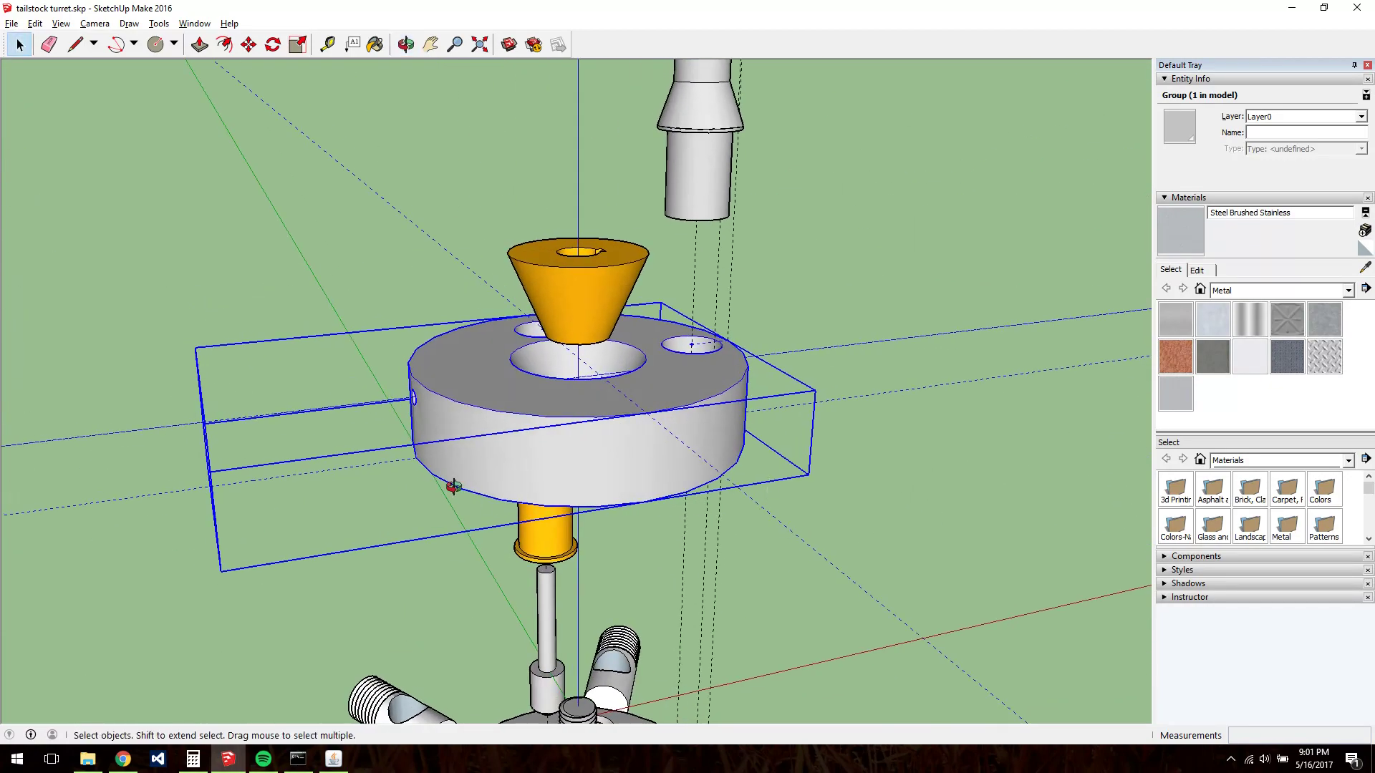
middle_click_drag(485, 482, 710, 320)
middle_click_drag(975, 420, 616, 430)
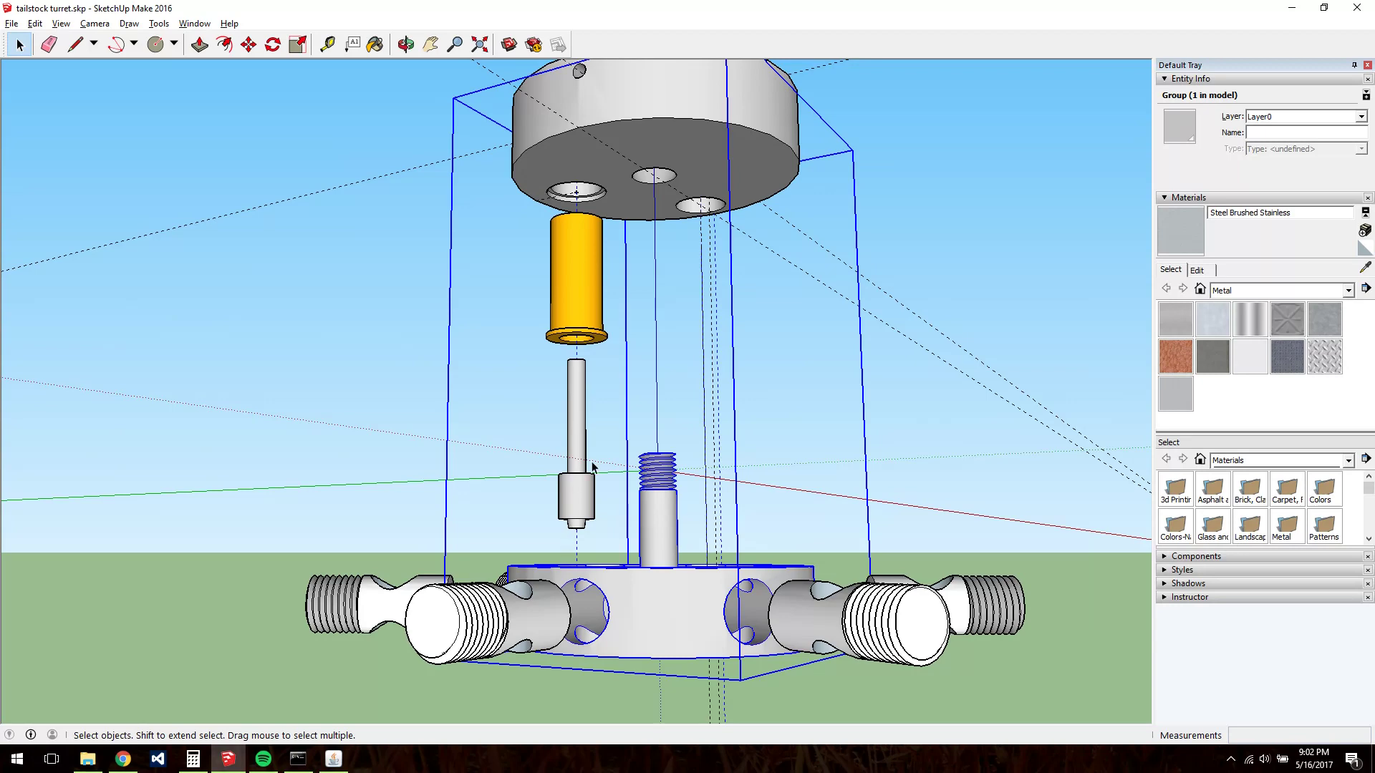
scroll(602, 429, "up", 3)
middle_click_drag(611, 448, 580, 391)
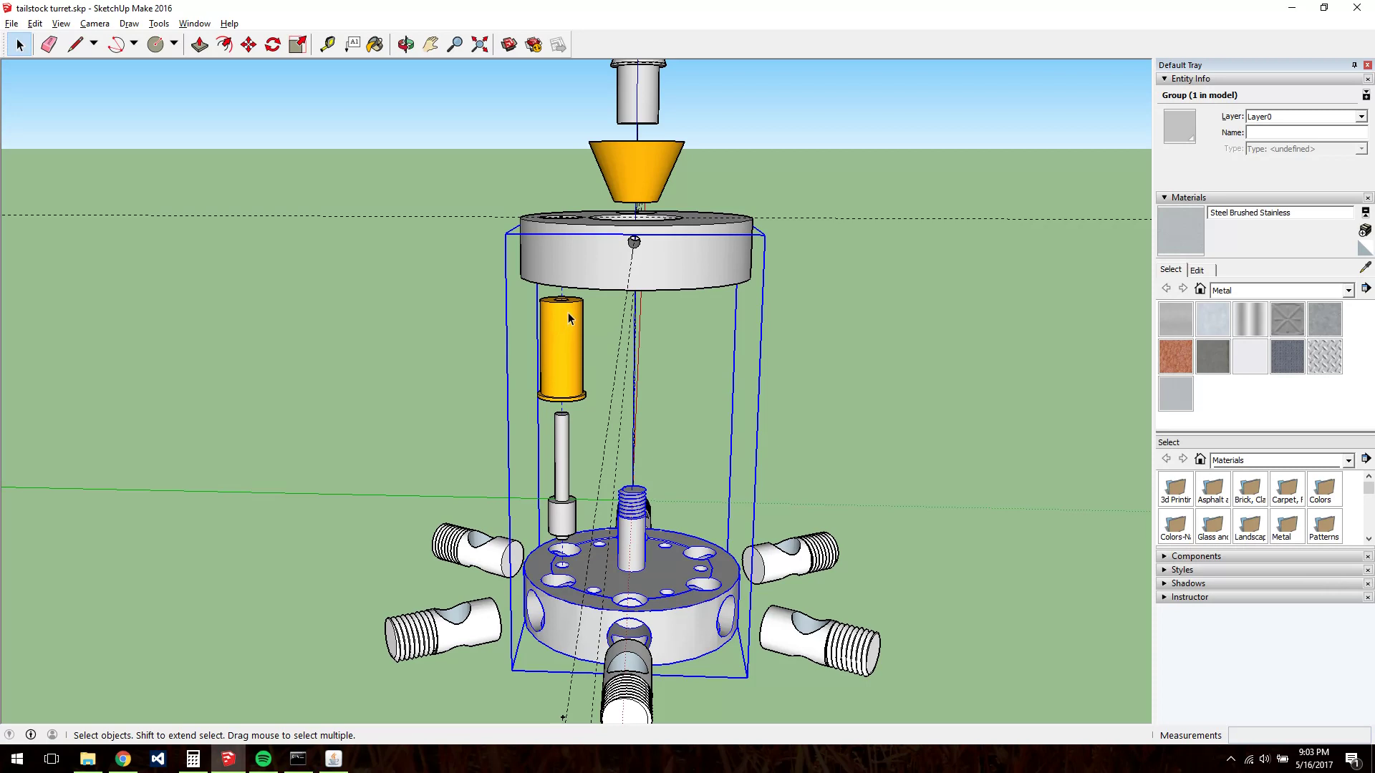
left_click(599, 260)
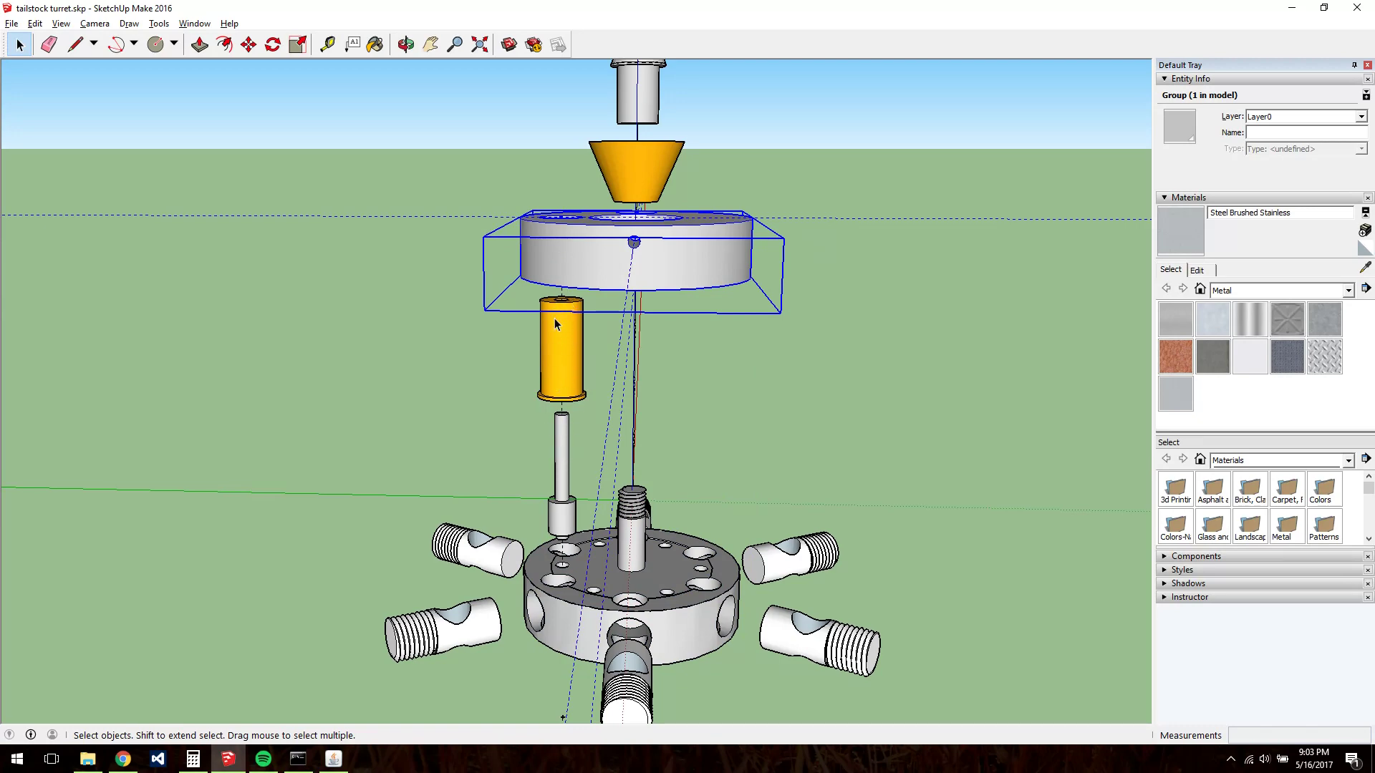
middle_click_drag(622, 438, 615, 623)
scroll(607, 610, "up", 5)
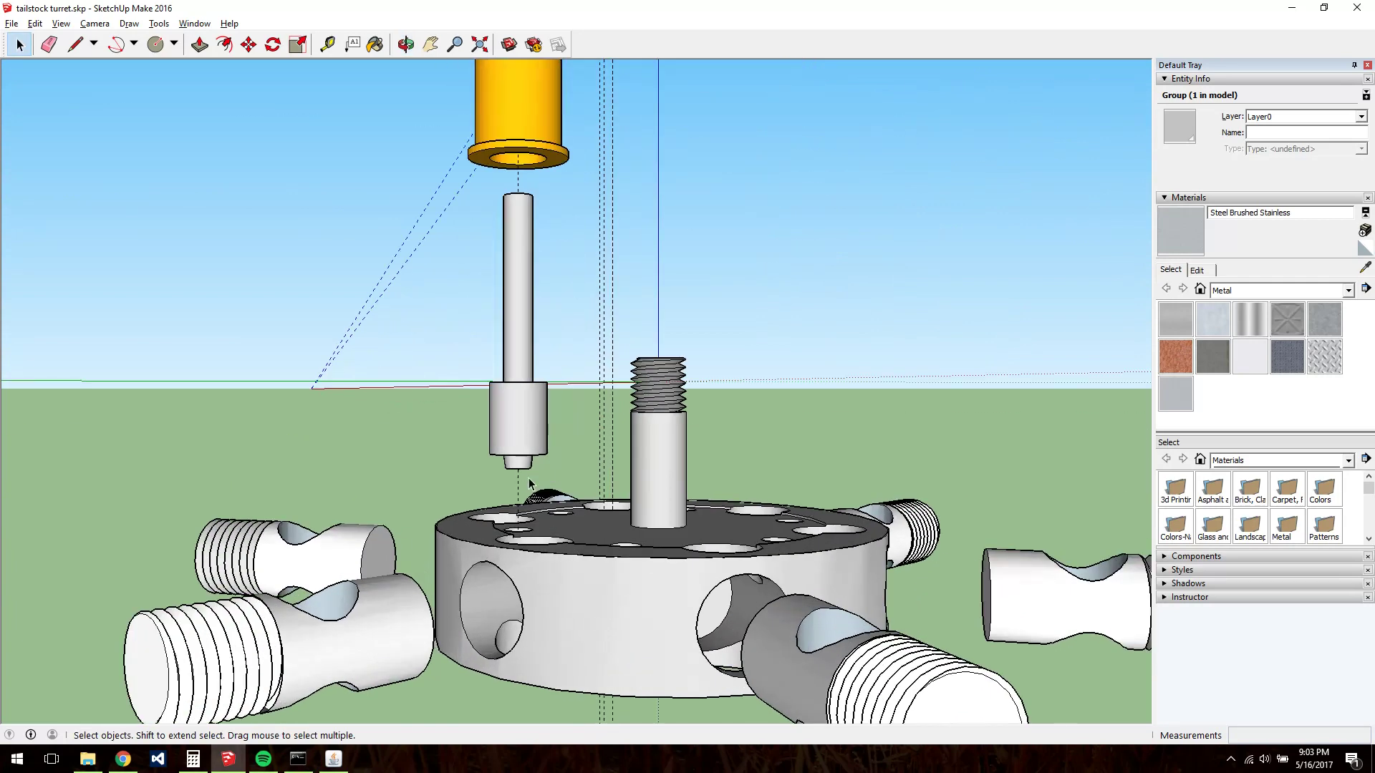
left_click(511, 451)
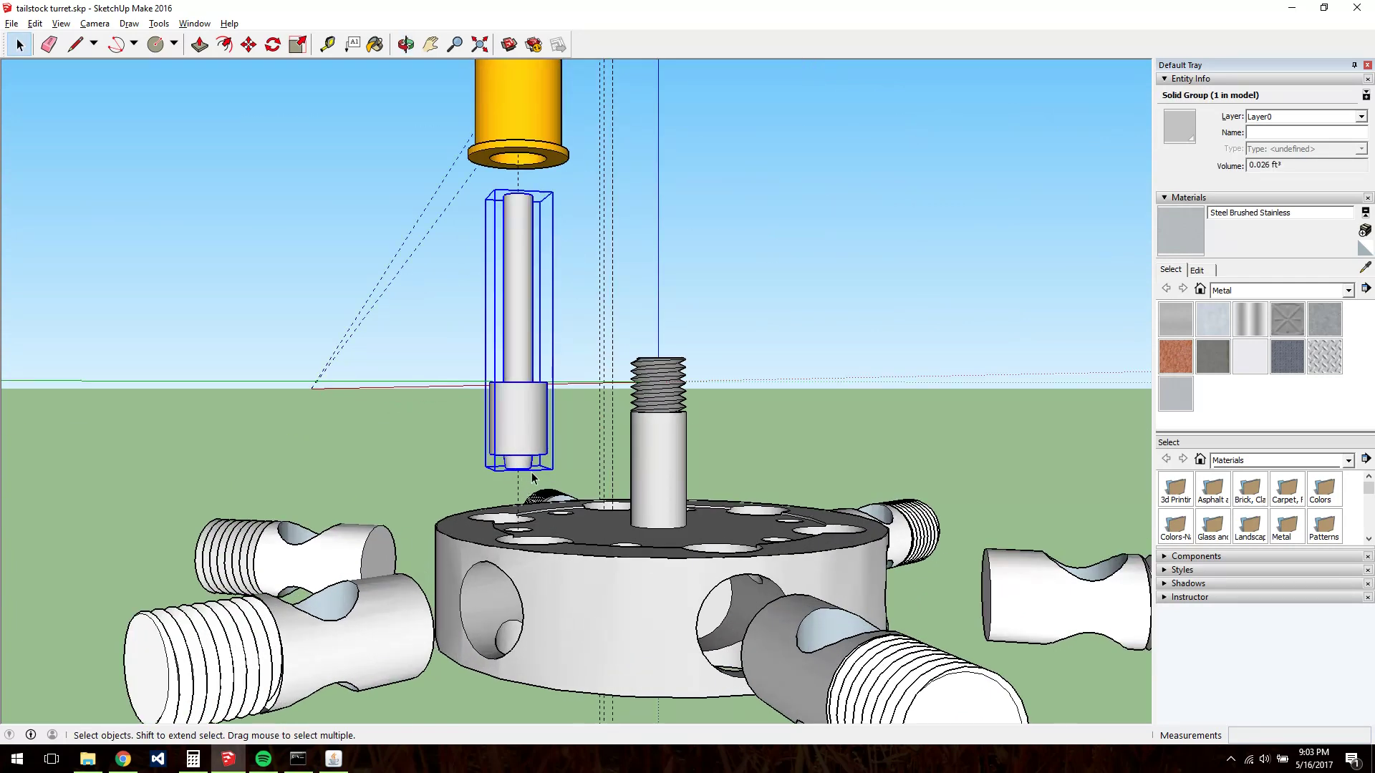
middle_click_drag(585, 556, 480, 548)
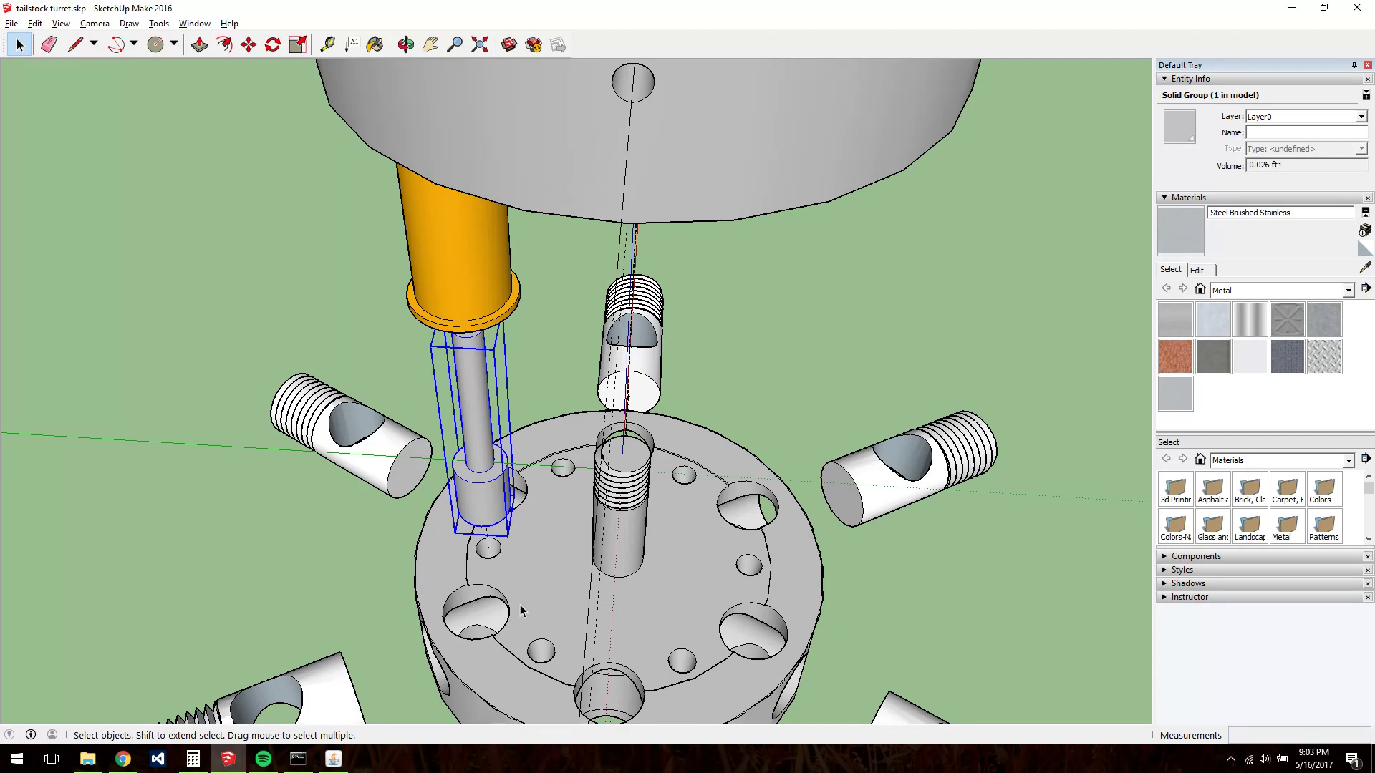
middle_click_drag(521, 610, 365, 462)
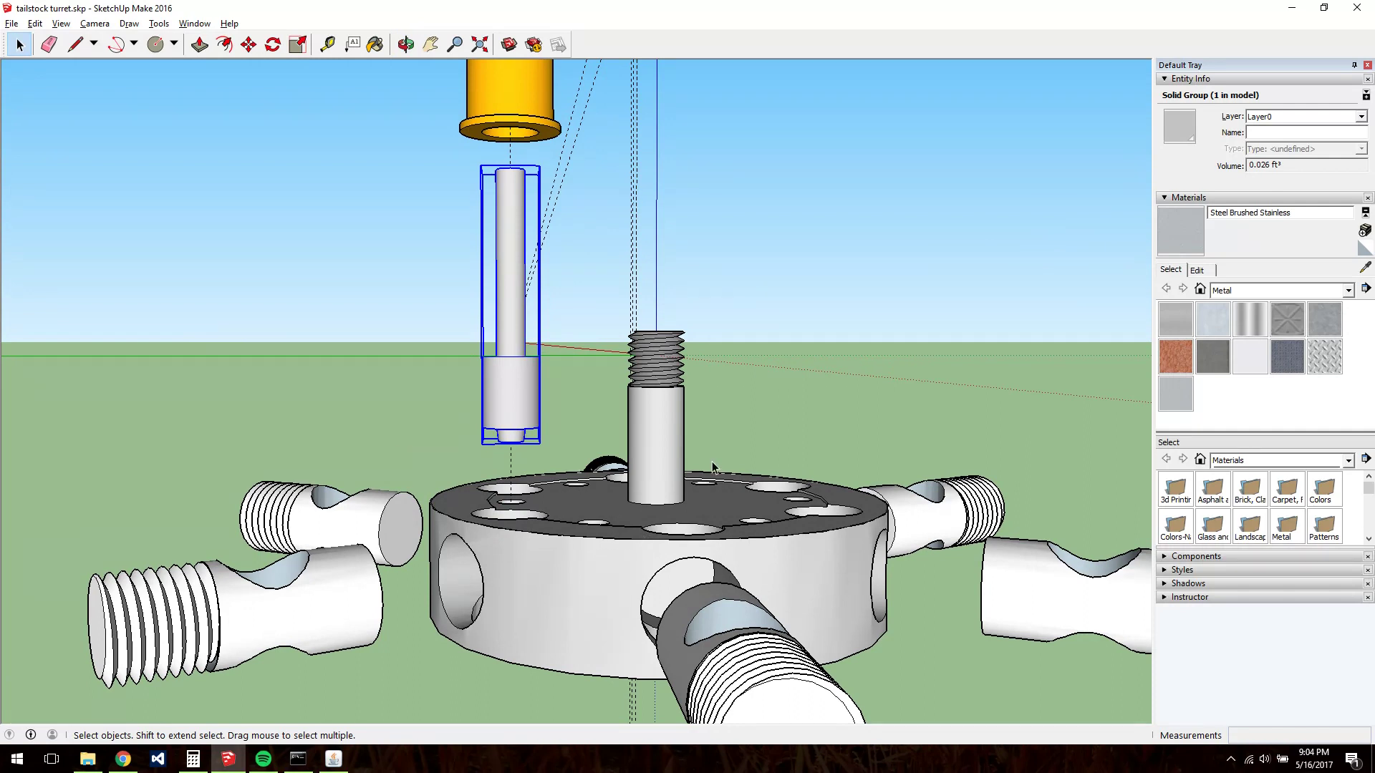
middle_click_drag(765, 402, 594, 533)
middle_click_drag(570, 466, 674, 375)
middle_click_drag(827, 312, 689, 334)
left_click(689, 334)
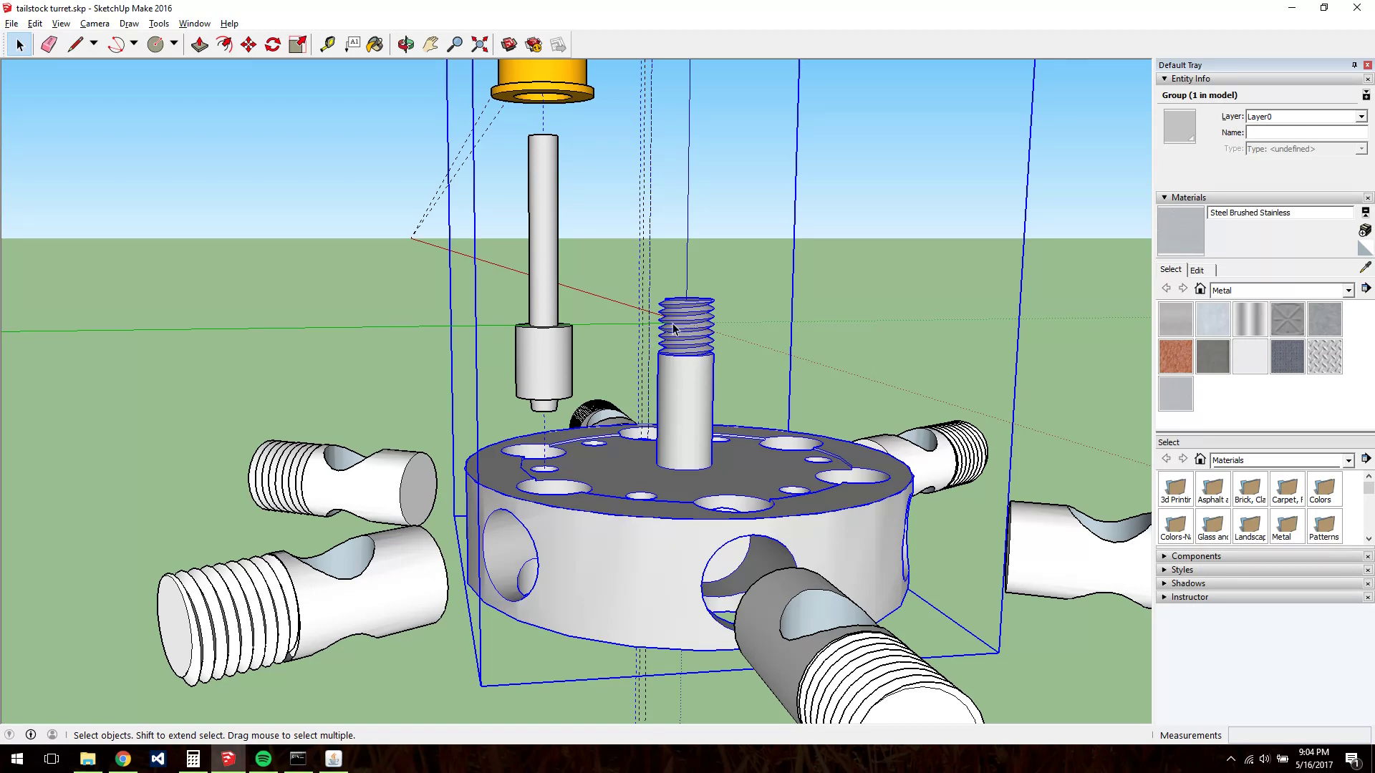
middle_click_drag(673, 328, 484, 464)
middle_click_drag(609, 467, 429, 487)
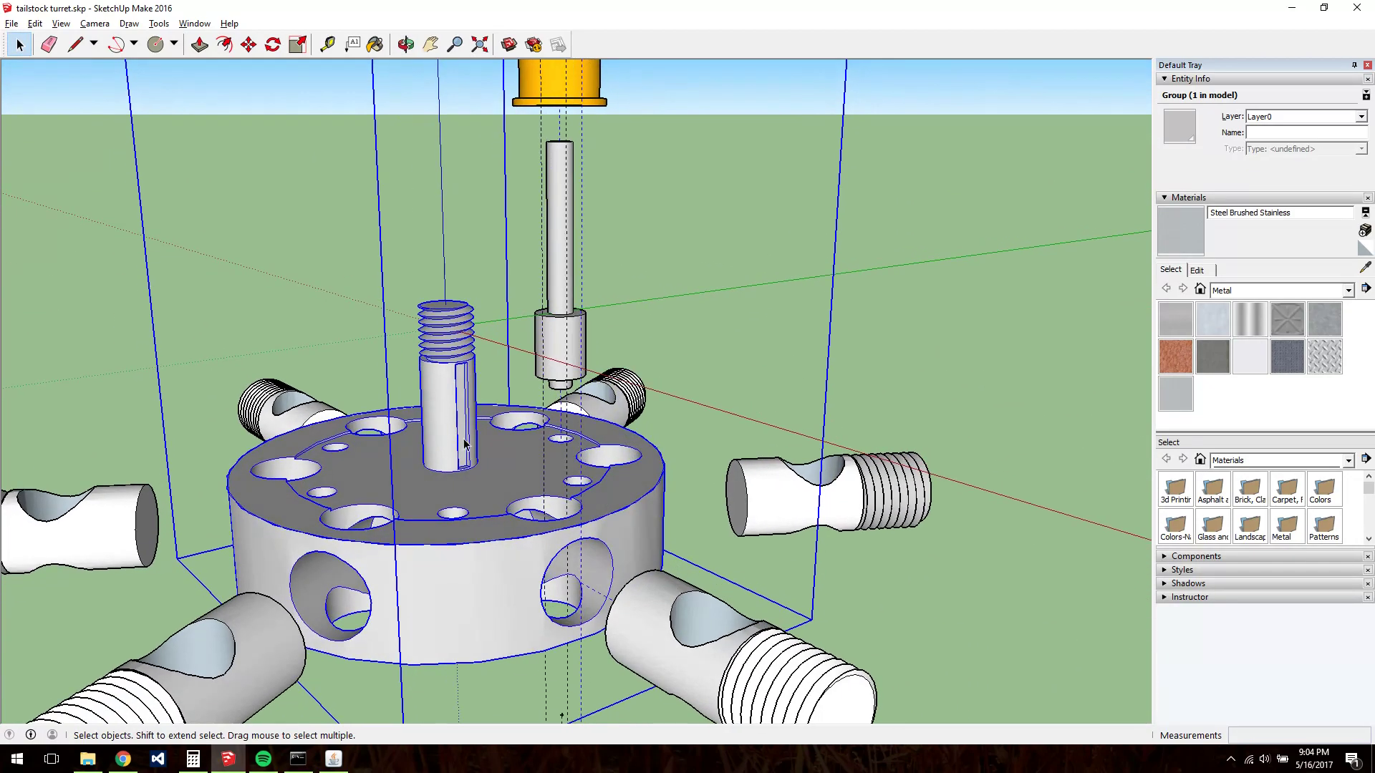
scroll(465, 421, "down", 4)
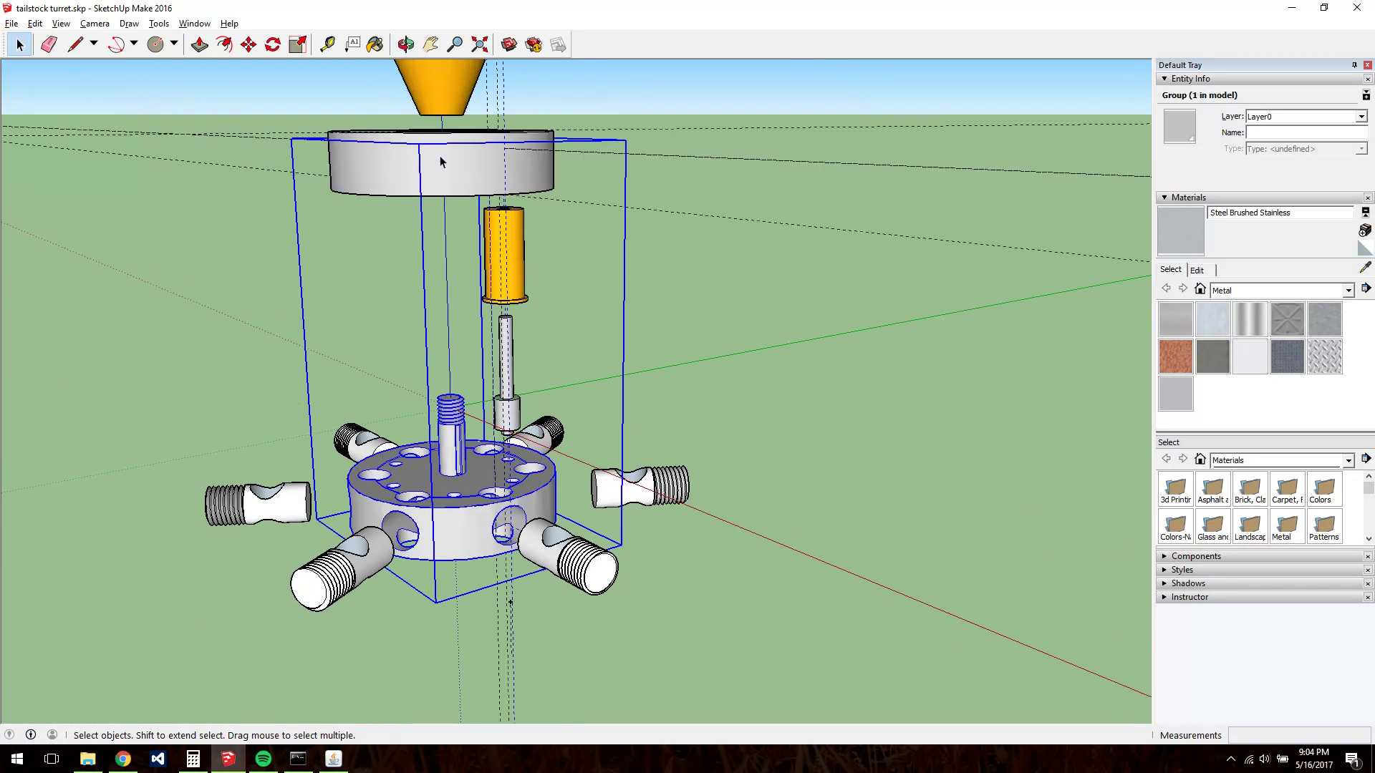
middle_click_drag(442, 162, 463, 330)
left_click(410, 87)
scroll(410, 88, "up", 3)
middle_click_drag(410, 87, 864, 166)
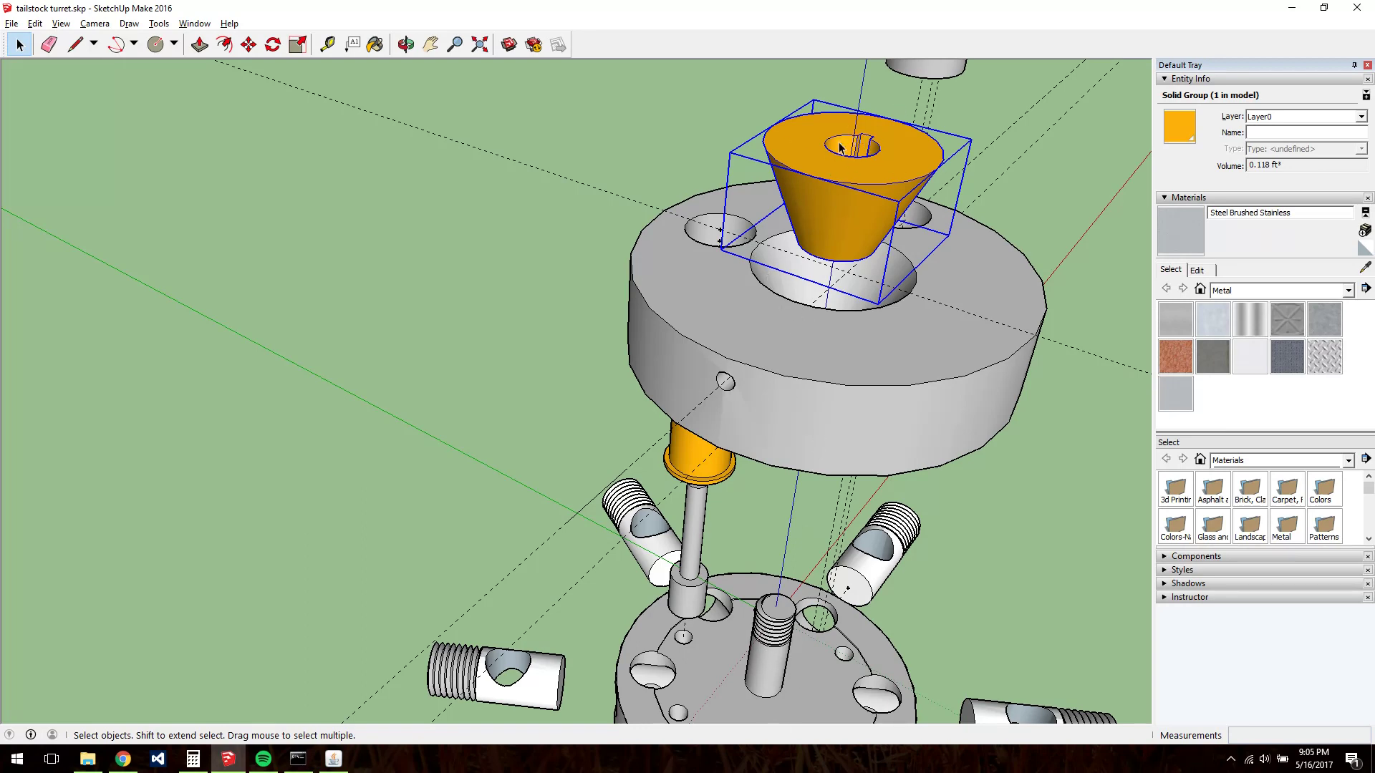
scroll(854, 149, "down", 3)
scroll(717, 501, "up", 5)
middle_click_drag(716, 501, 700, 530)
middle_click_drag(646, 568, 570, 379)
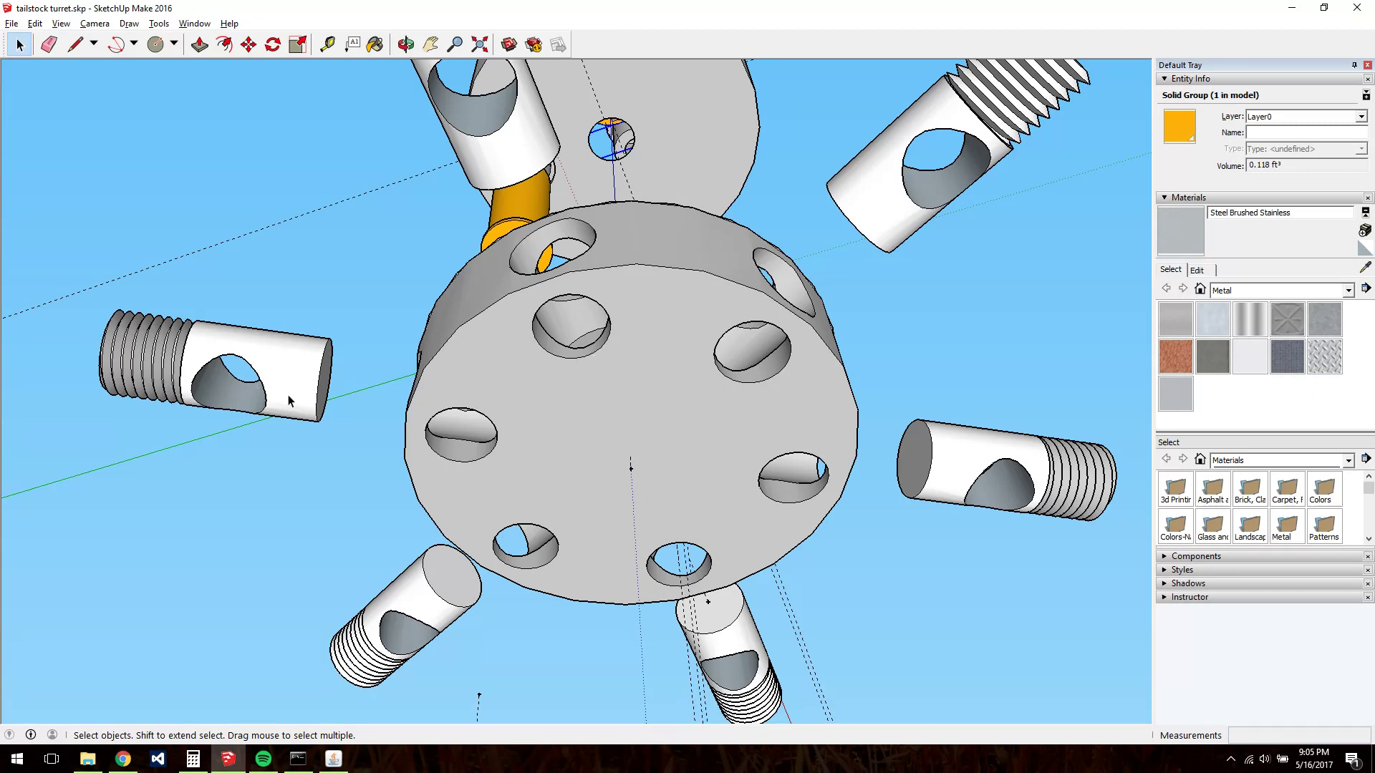
middle_click_drag(295, 398, 532, 322)
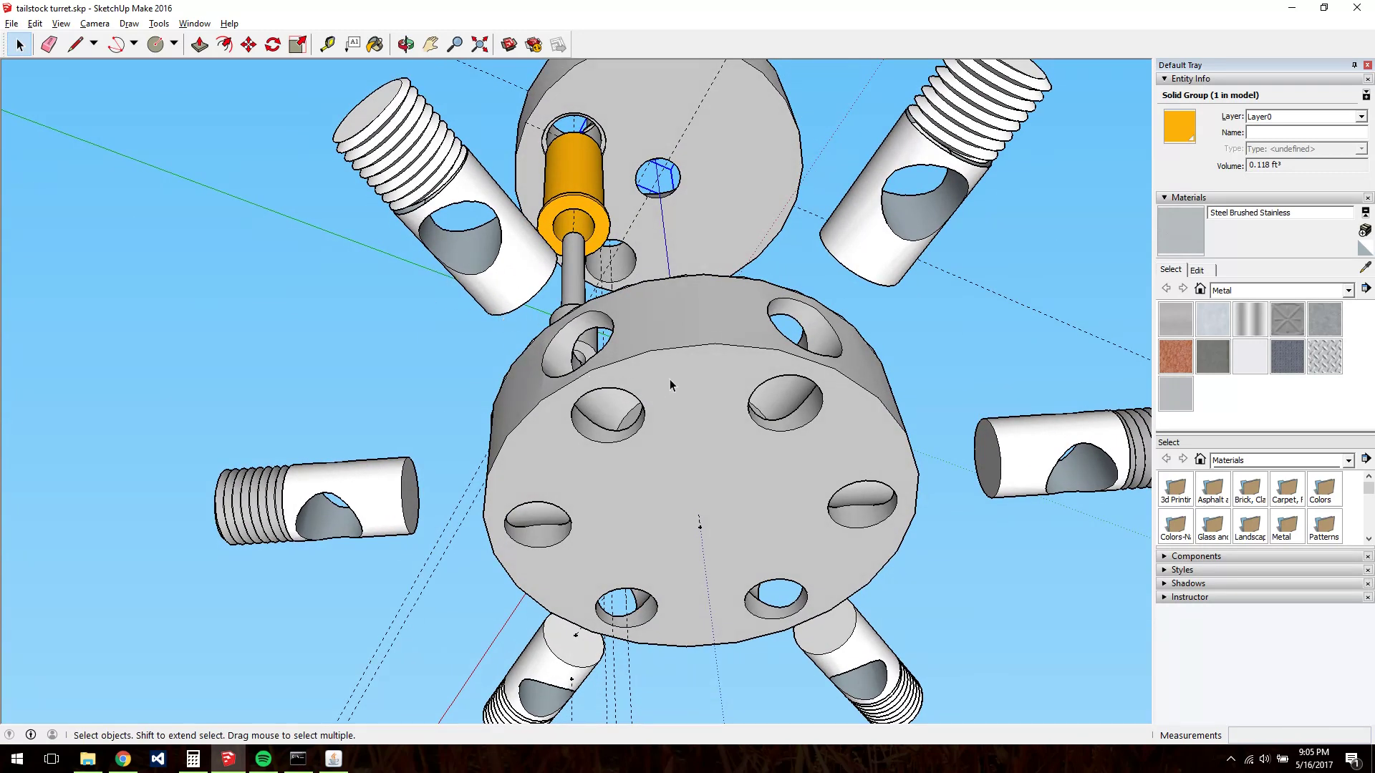
middle_click_drag(670, 379, 612, 136)
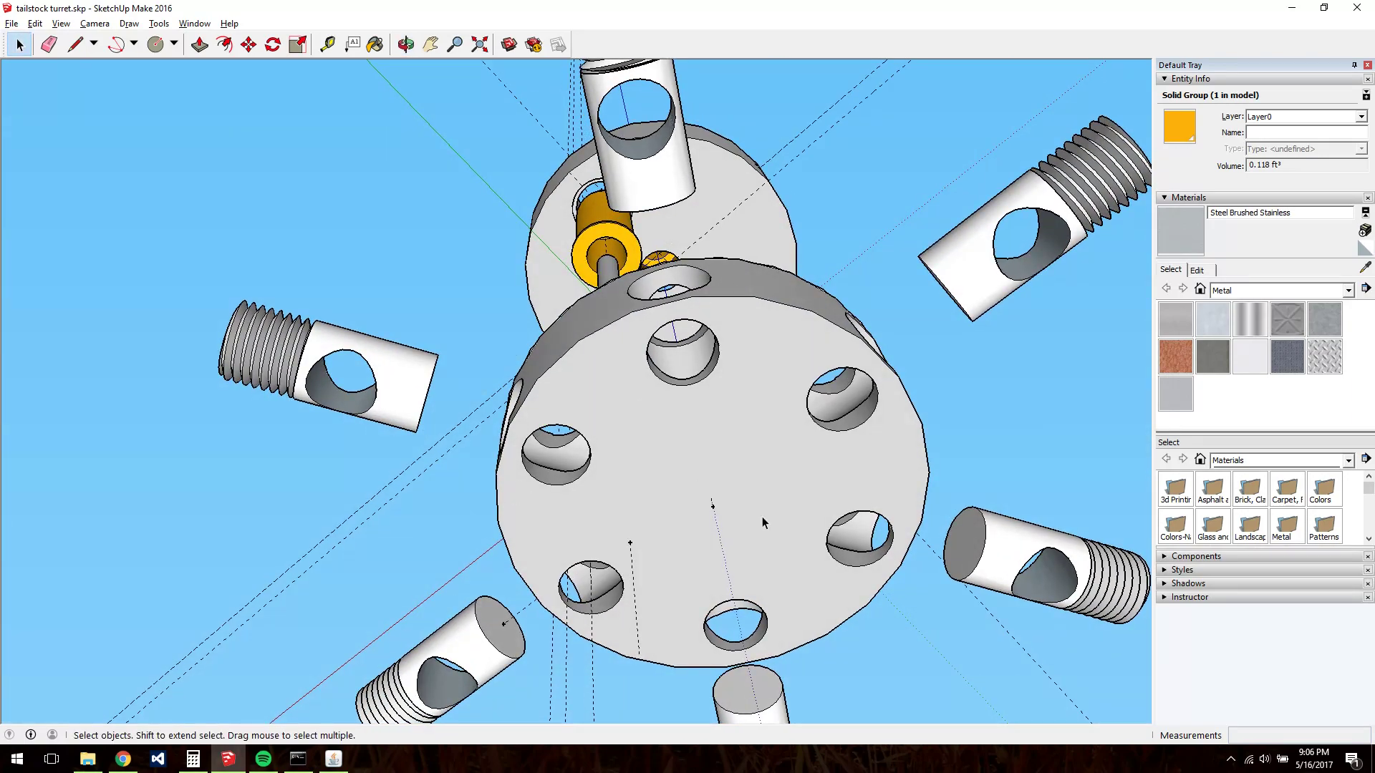
middle_click_drag(780, 544, 768, 504)
middle_click_drag(750, 331, 1004, 571)
scroll(697, 573, "up", 4)
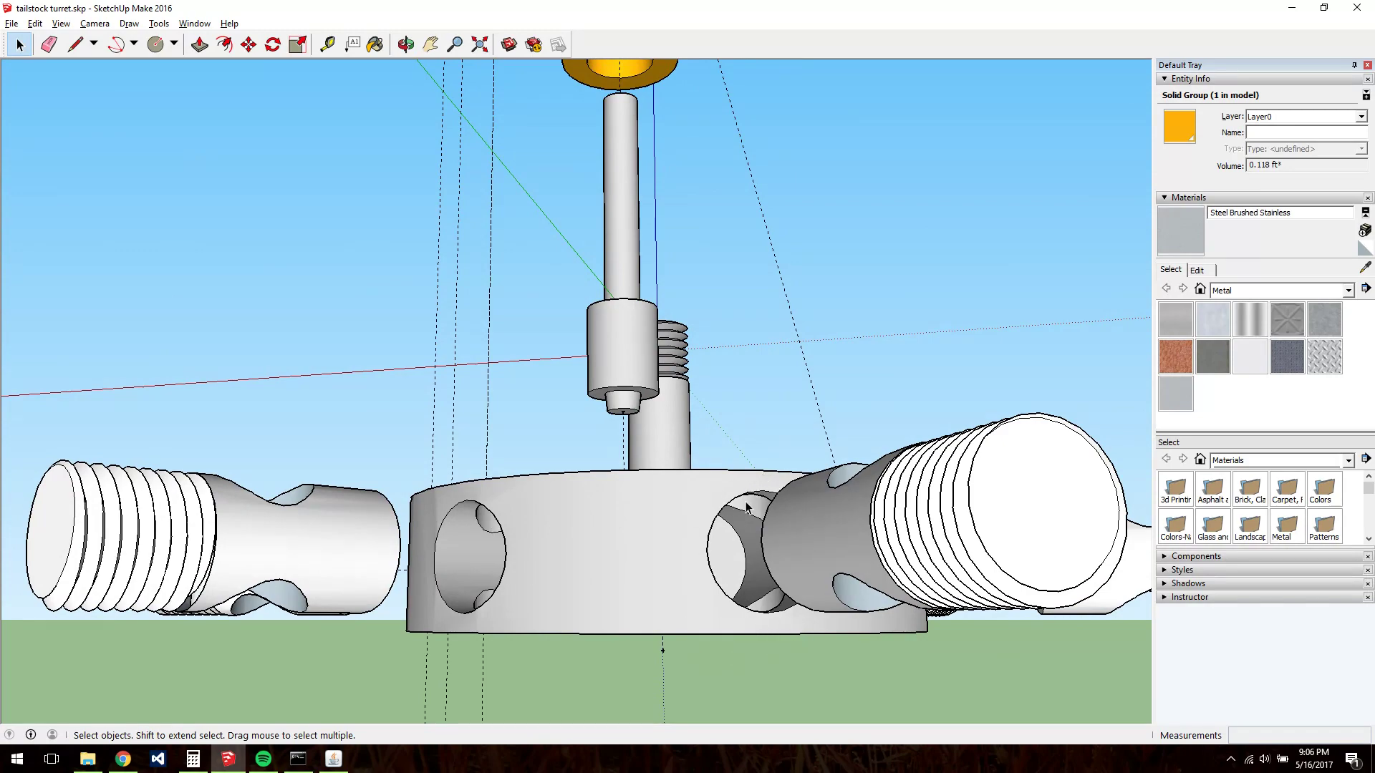
middle_click_drag(747, 534, 659, 350)
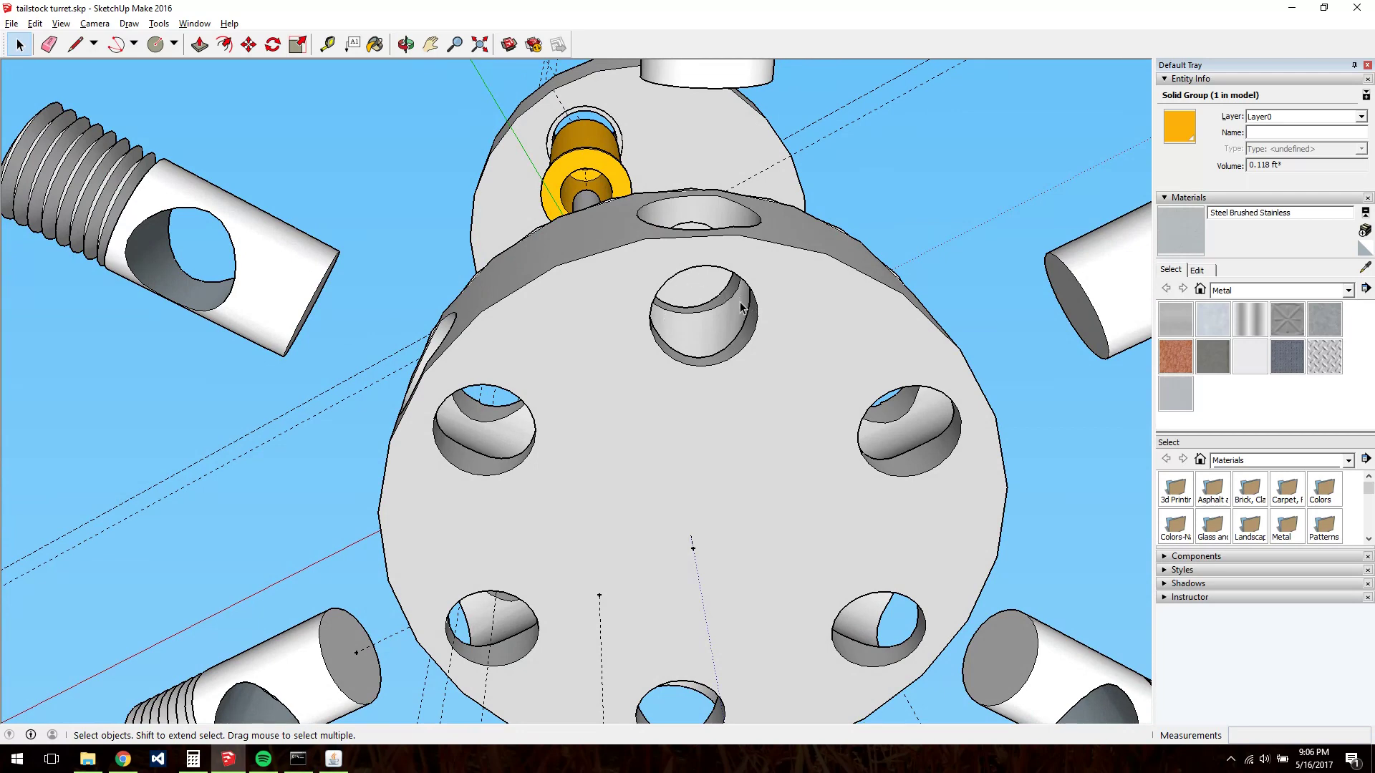
middle_click_drag(731, 310, 770, 356)
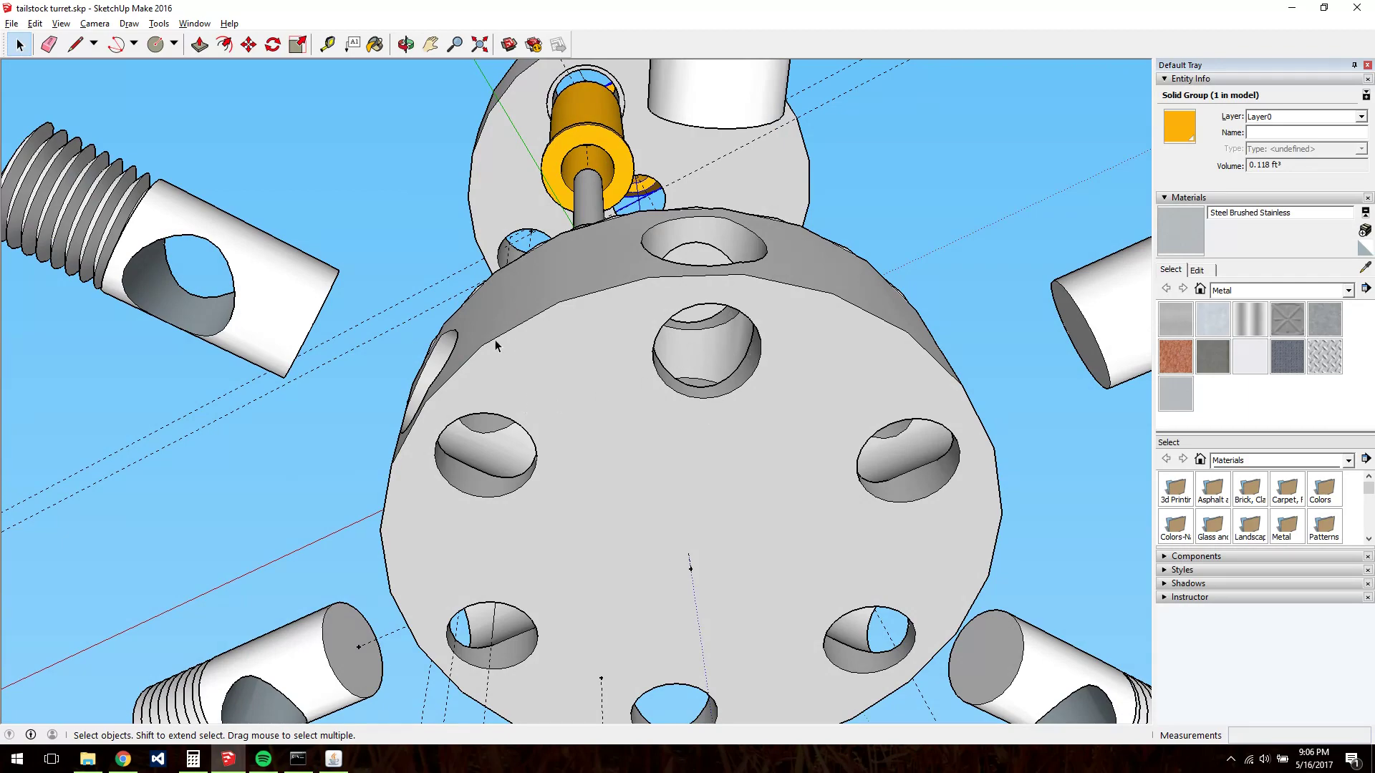
middle_click_drag(482, 350, 690, 472)
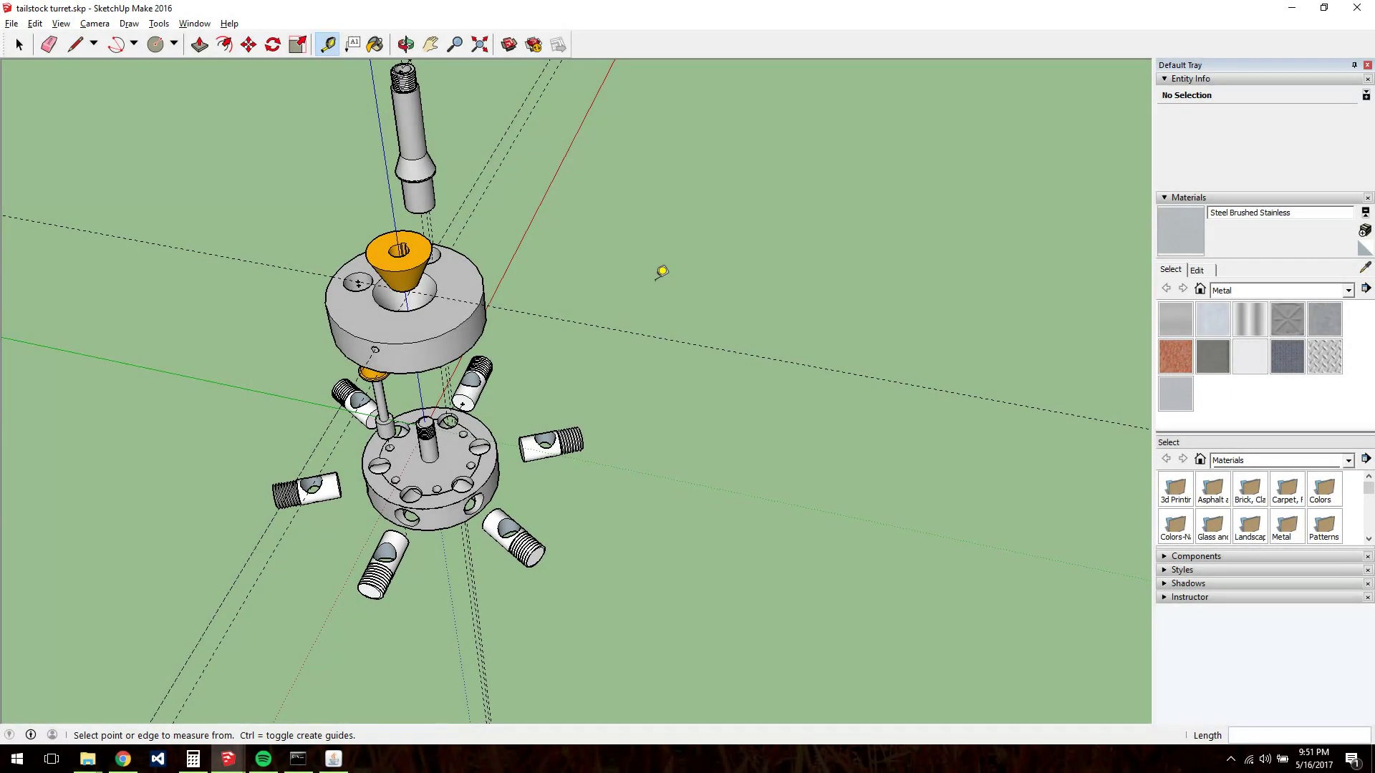
- Paste the penny component onto the wide grey disc beside the orange cone, then deselect it
key("m")
key("ctrl+v")
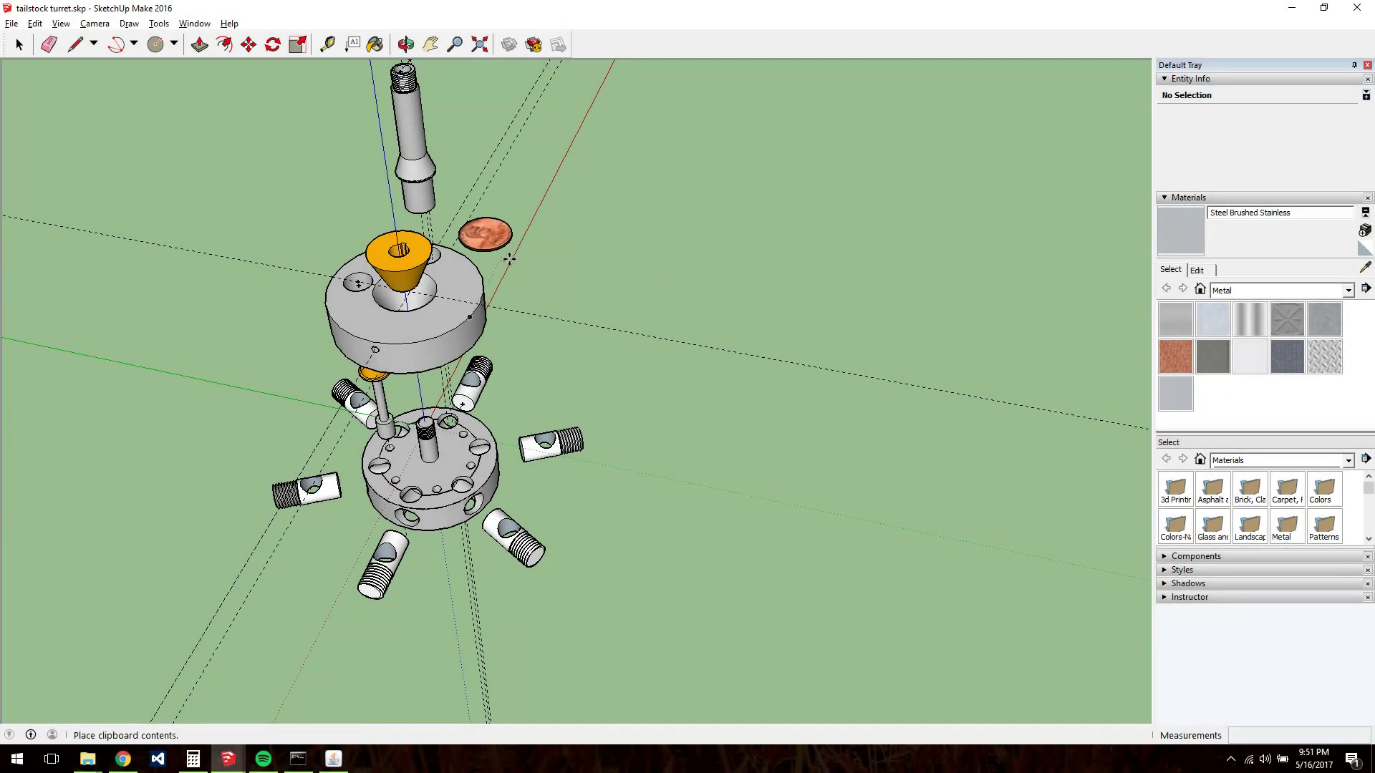
left_click(469, 313)
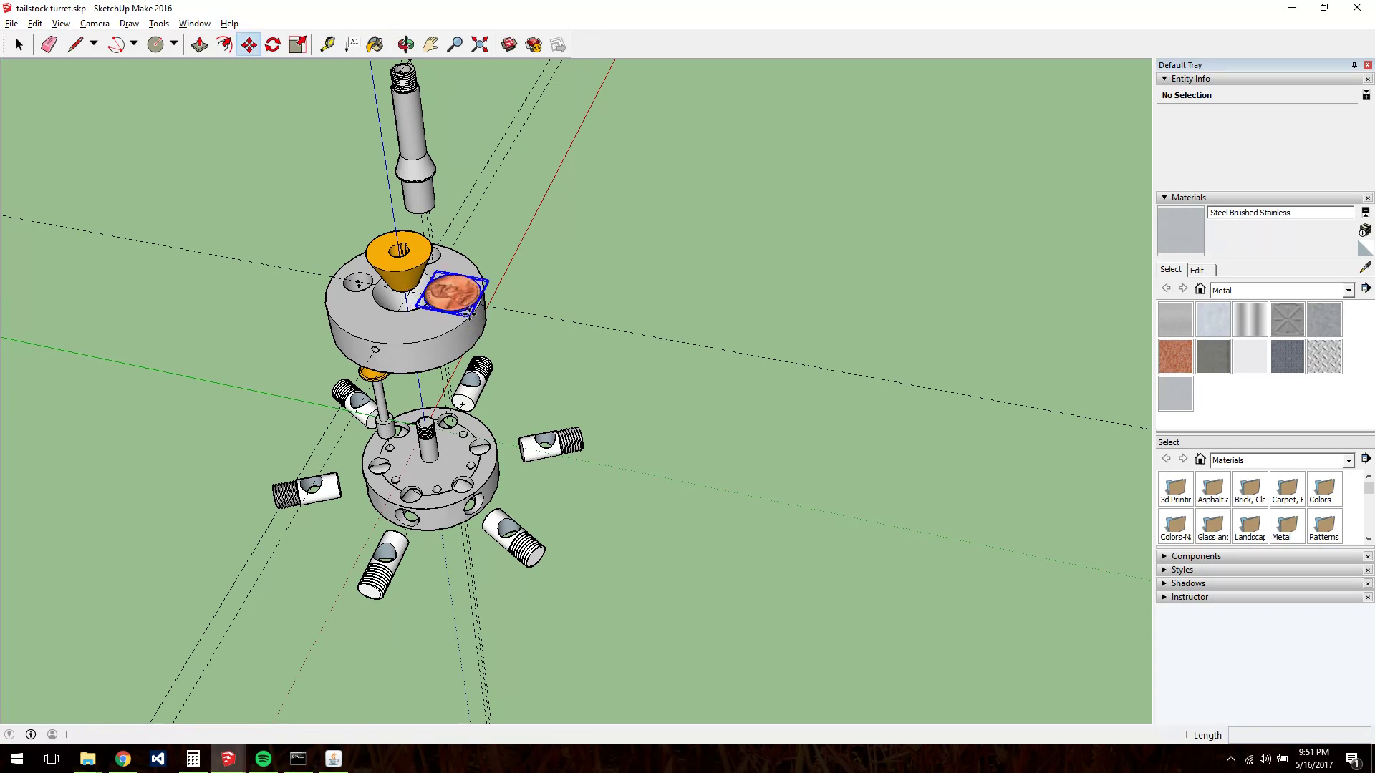
left_click(19, 44)
left_click(508, 301)
scroll(469, 326, "up", 2)
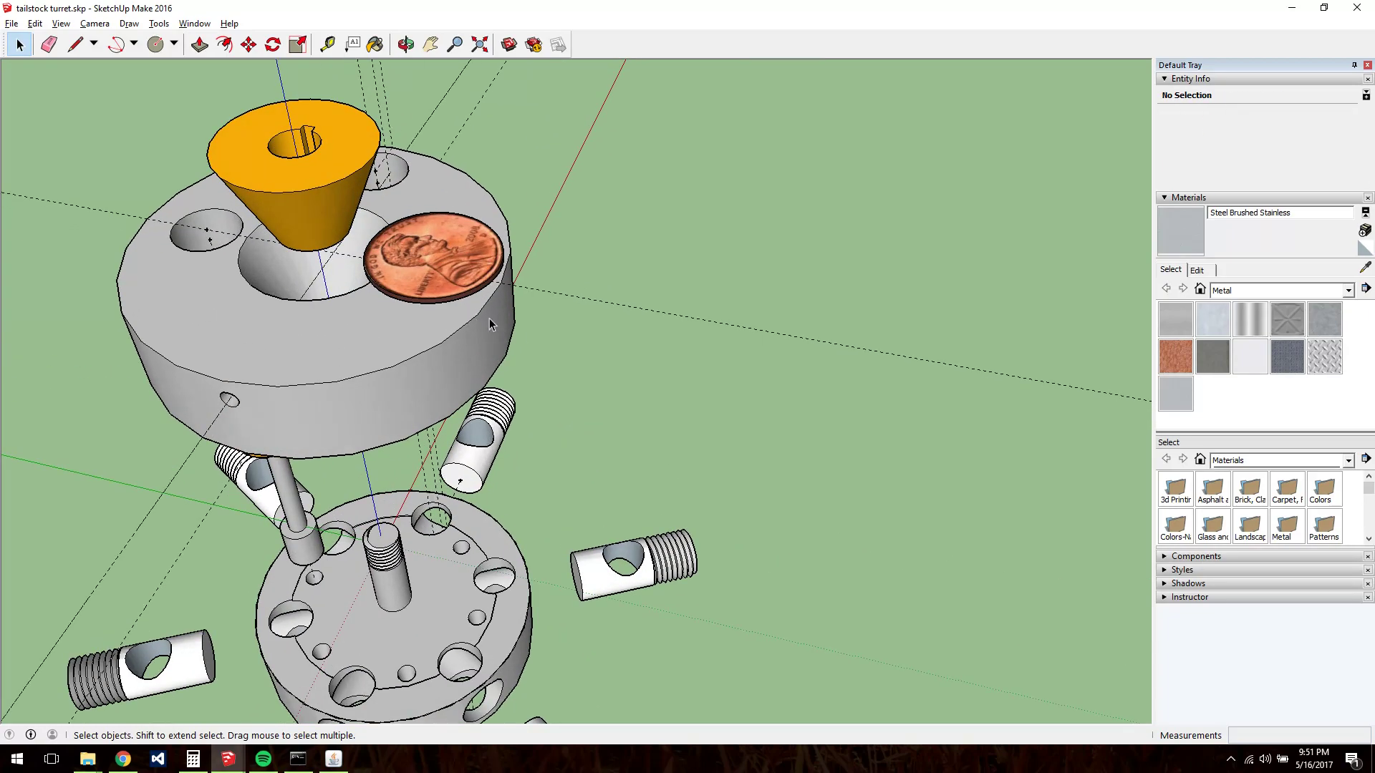